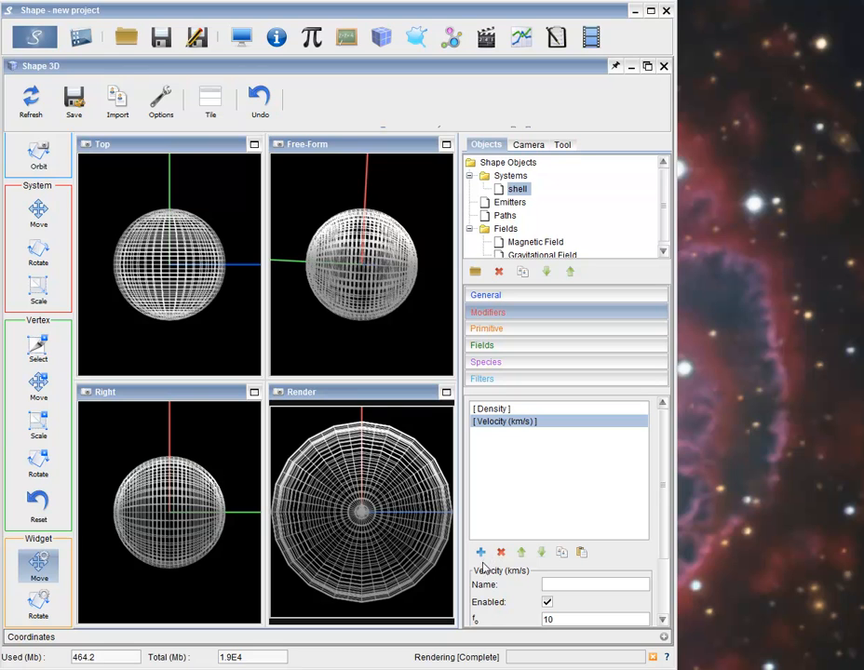
# Add a Texture modifier to the shell object and name it "patch".
pyautogui.click(480, 555)
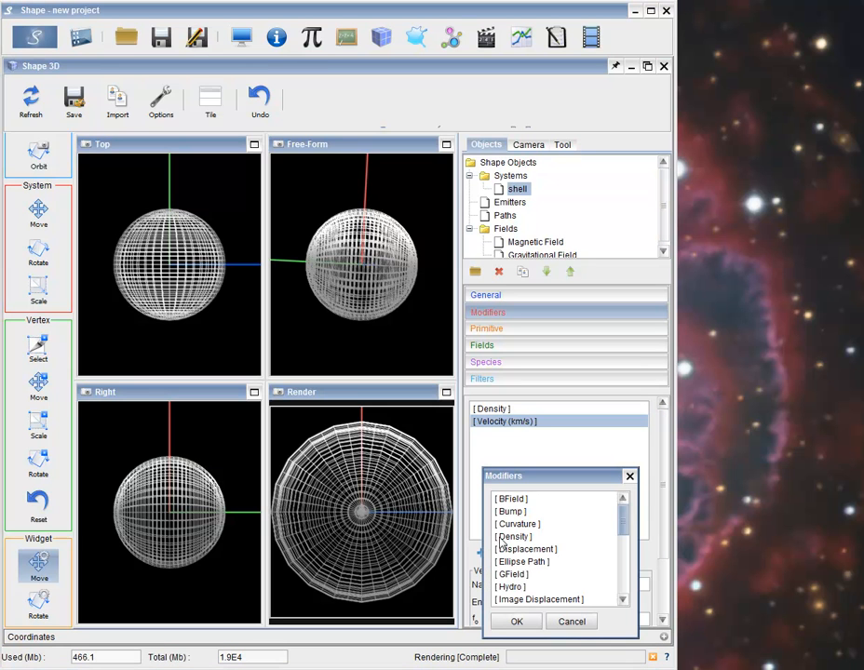
pyautogui.moveTo(626, 524); pyautogui.dragTo(627, 598)
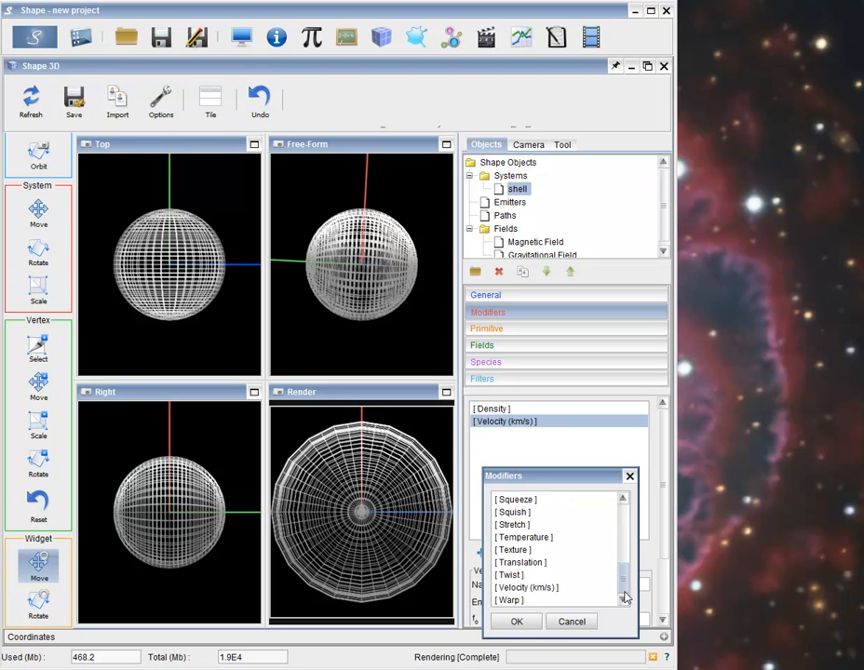
pyautogui.click(517, 554)
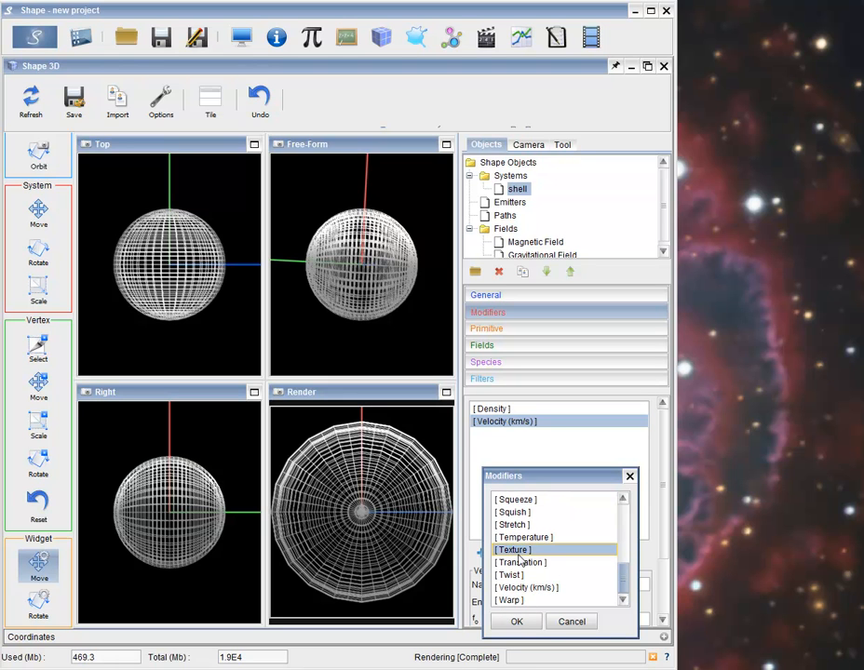
pyautogui.click(517, 622)
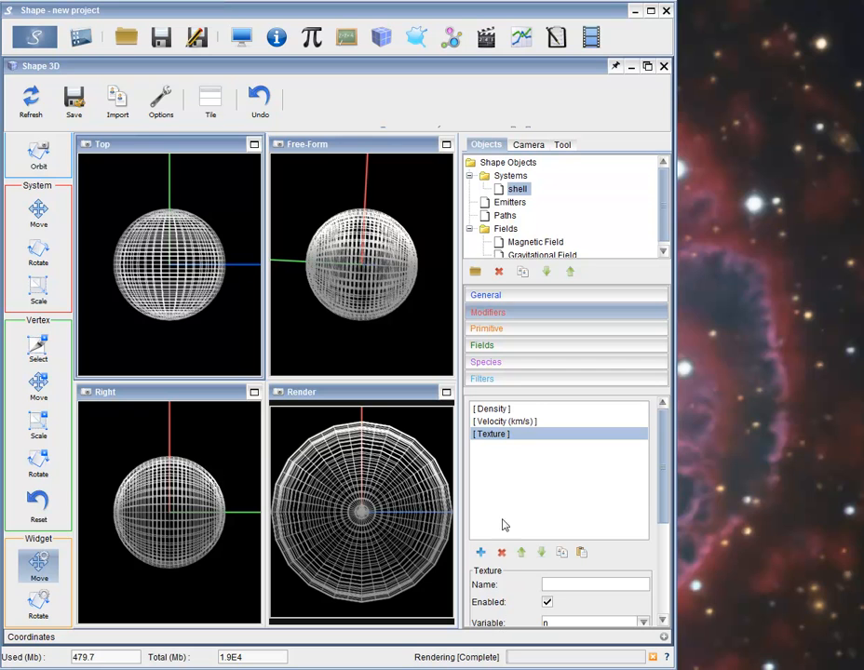
pyautogui.moveTo(663, 468); pyautogui.dragTo(657, 555)
pyautogui.click(567, 425)
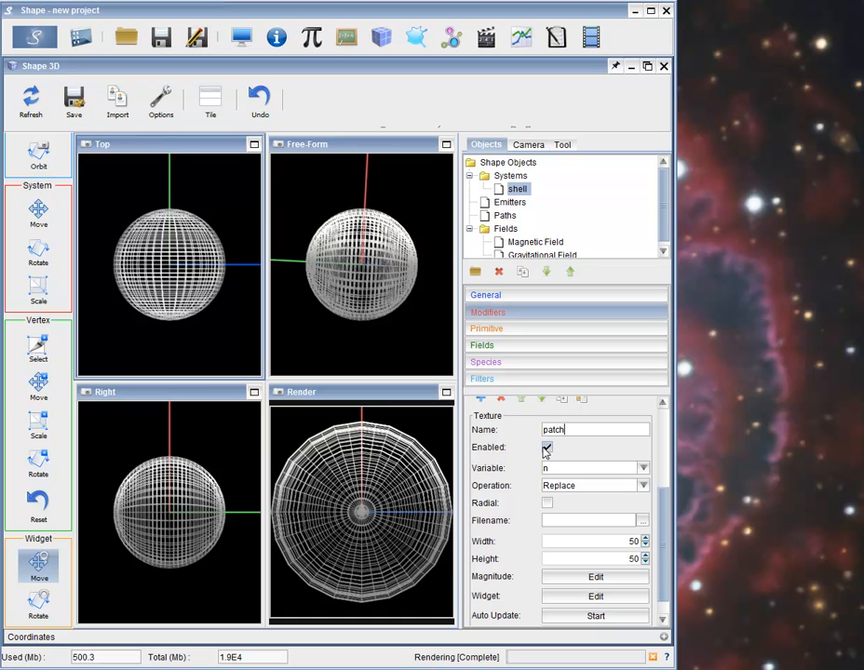
pyautogui.click(643, 470)
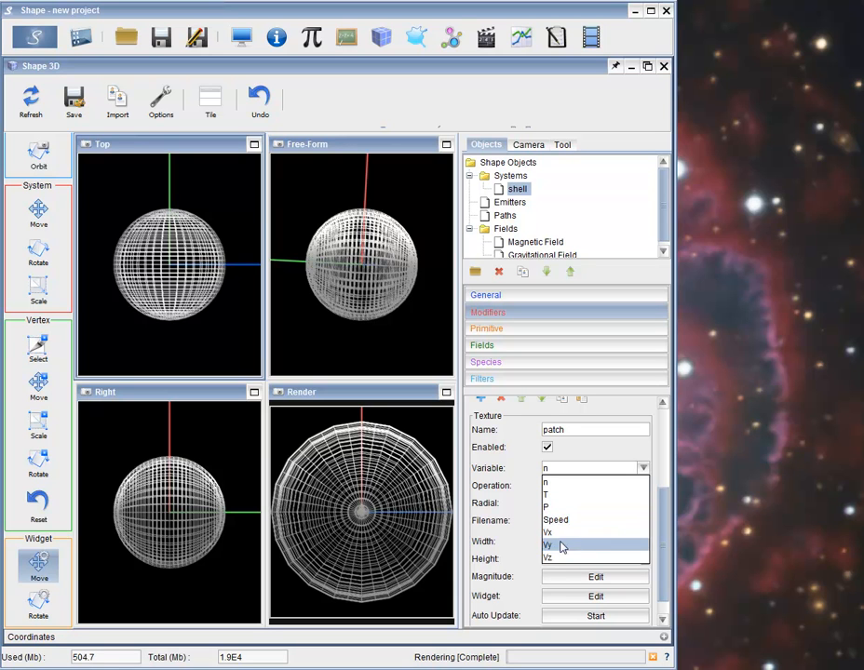
pyautogui.click(613, 457)
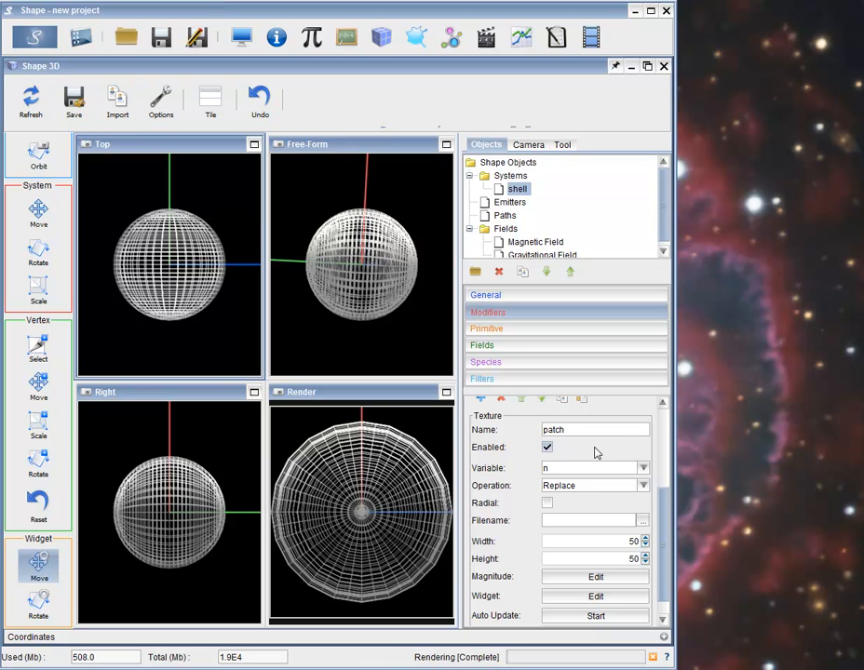
pyautogui.click(643, 486)
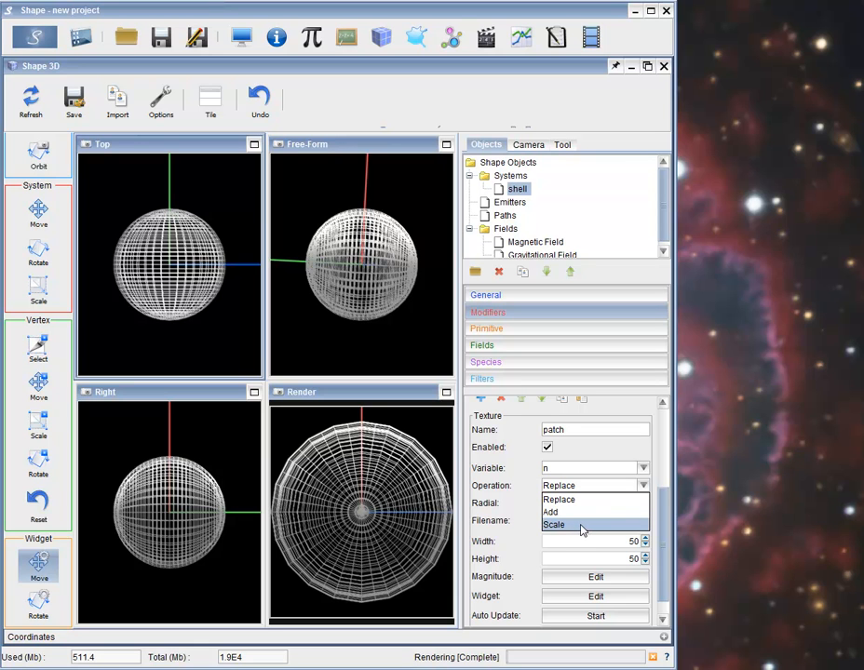
pyautogui.click(621, 457)
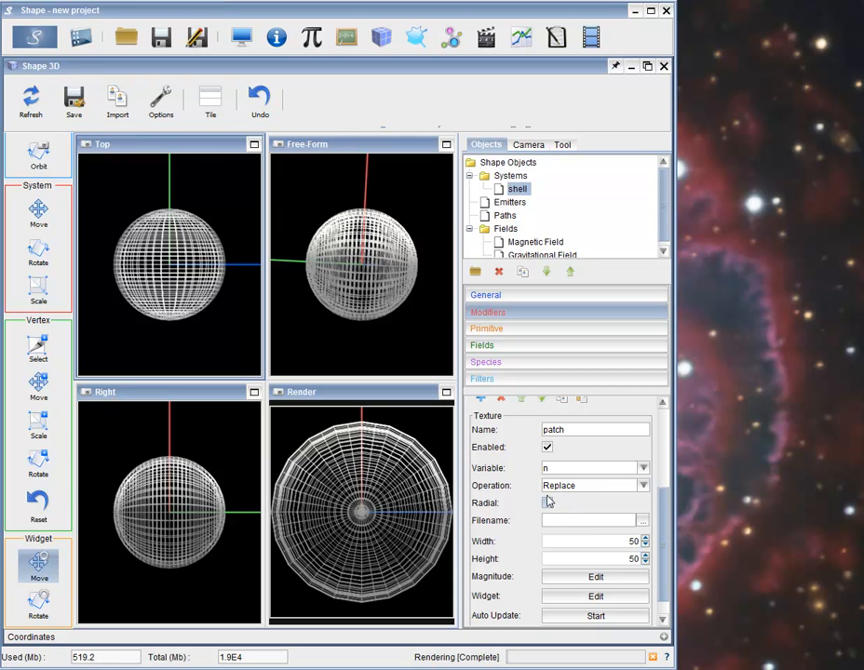
# Load texture_image.png from the MODIFIER_TEXTURE folder as the image file of the patch texture.
pyautogui.click(643, 522)
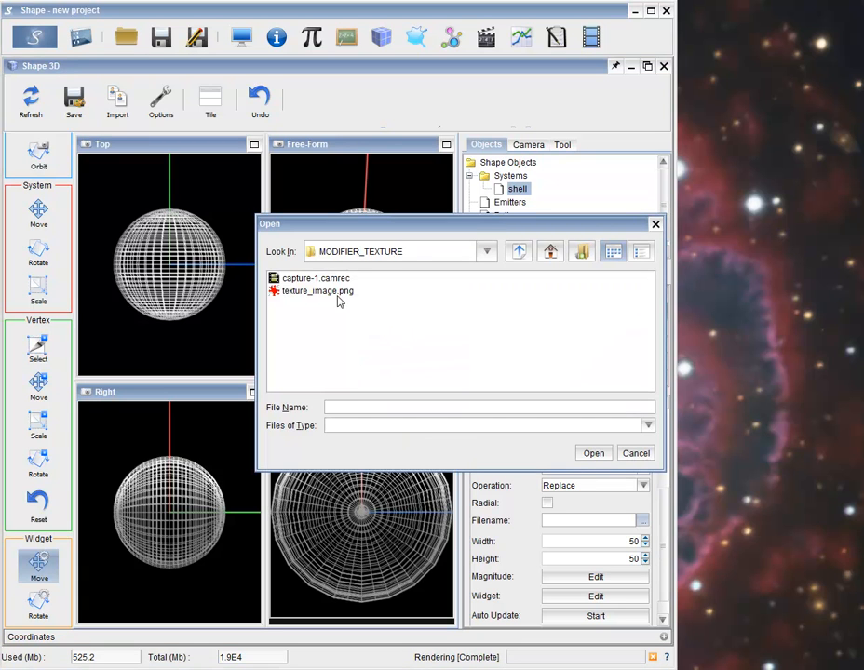
pyautogui.click(324, 291)
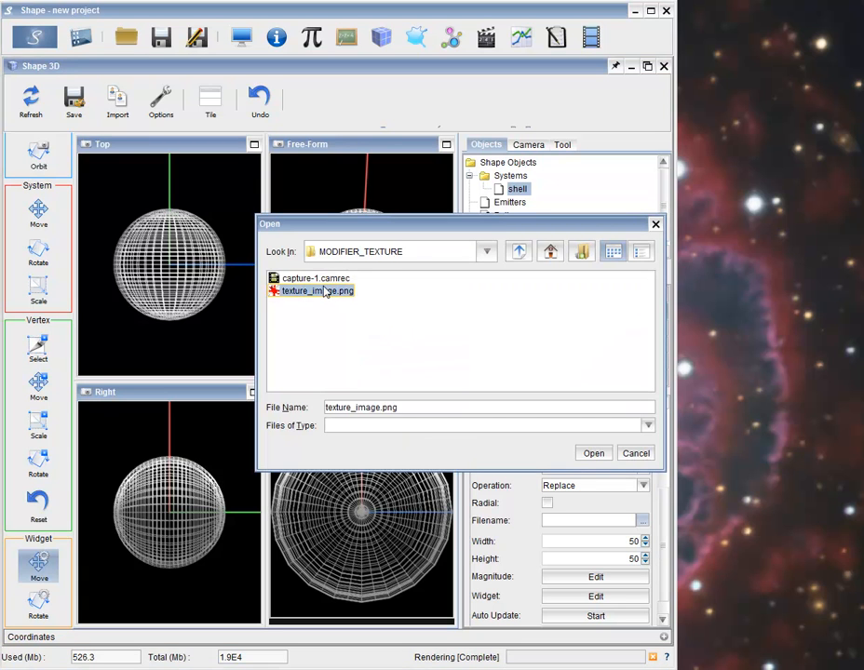
pyautogui.click(601, 457)
pyautogui.scroll(-1, 665, 549)
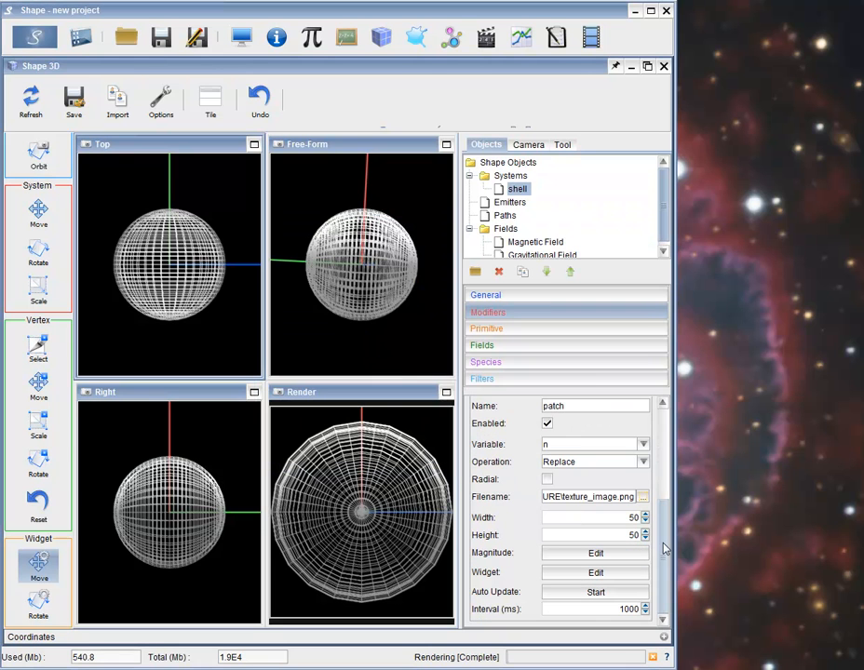
# Display the patch texture's widget in the 3D views and set its x rotation to 90.
pyautogui.click(578, 578)
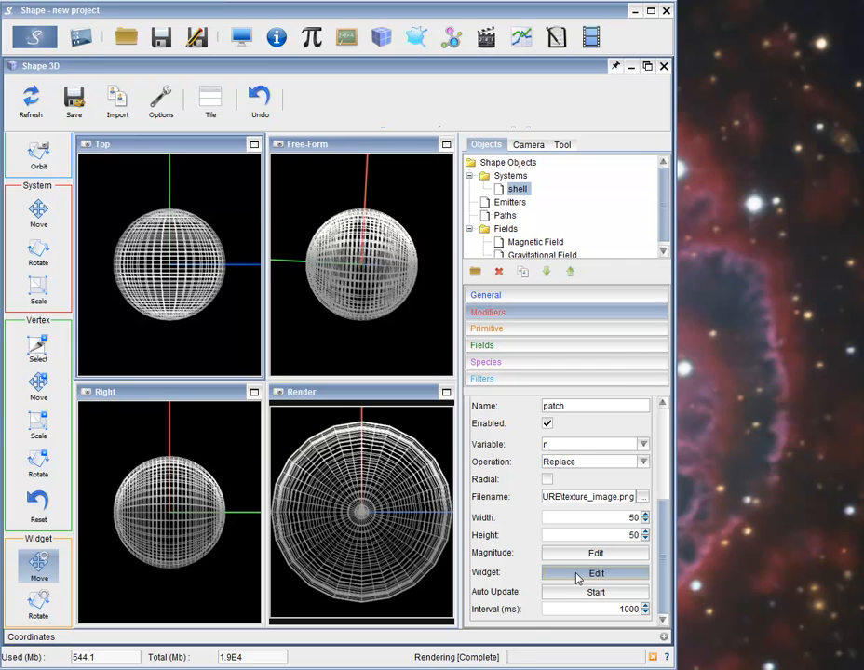
pyautogui.moveTo(680, 650); pyautogui.dragTo(763, 313)
pyautogui.click(773, 342)
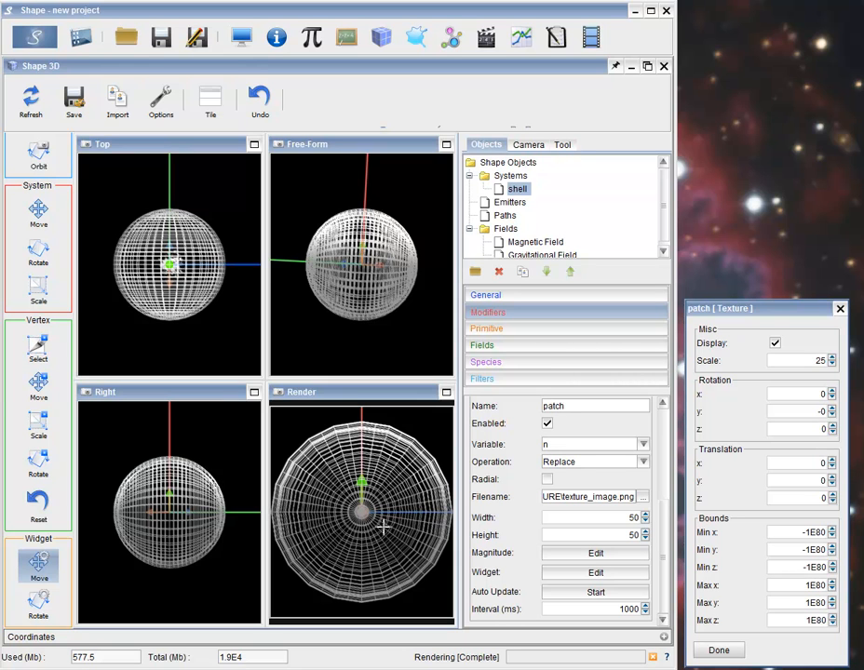
pyautogui.click(817, 395)
pyautogui.press('Return')
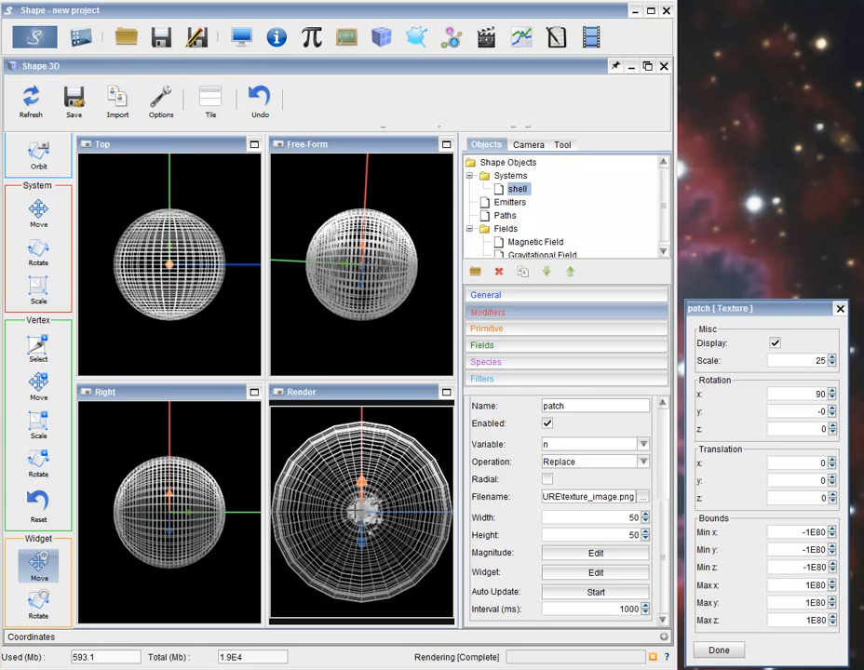
# Maximize the Render view and set the patch texture's width and height to 90.
pyautogui.click(447, 394)
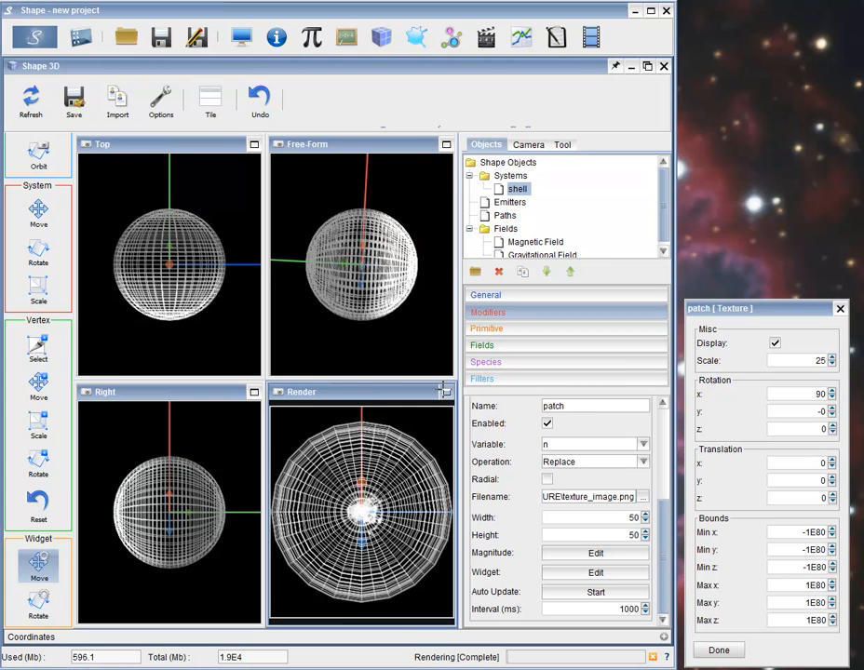
pyautogui.click(446, 394)
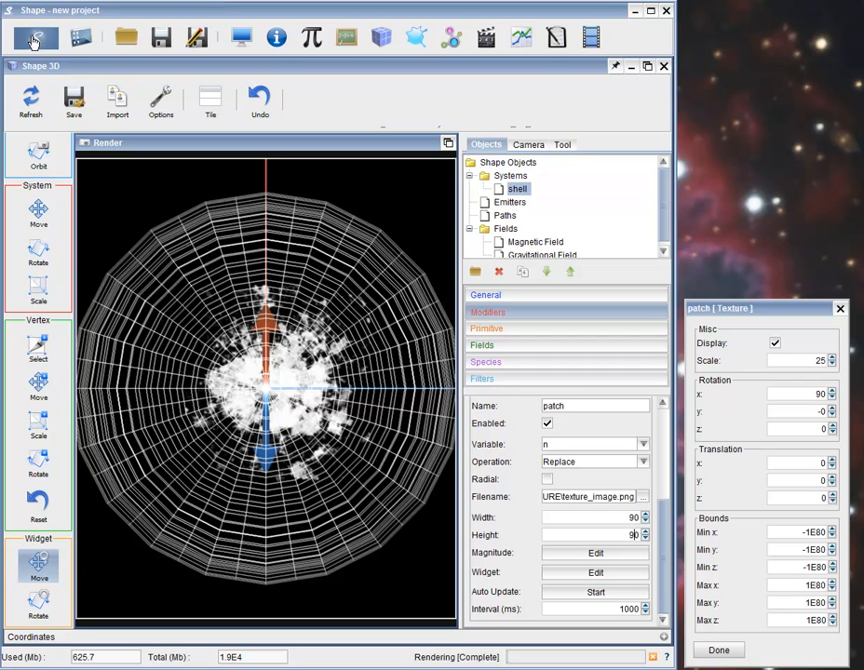
# Render the project, inspect the image and velocity plots in the Renderer module, and return to the 3D module.
pyautogui.click(245, 37)
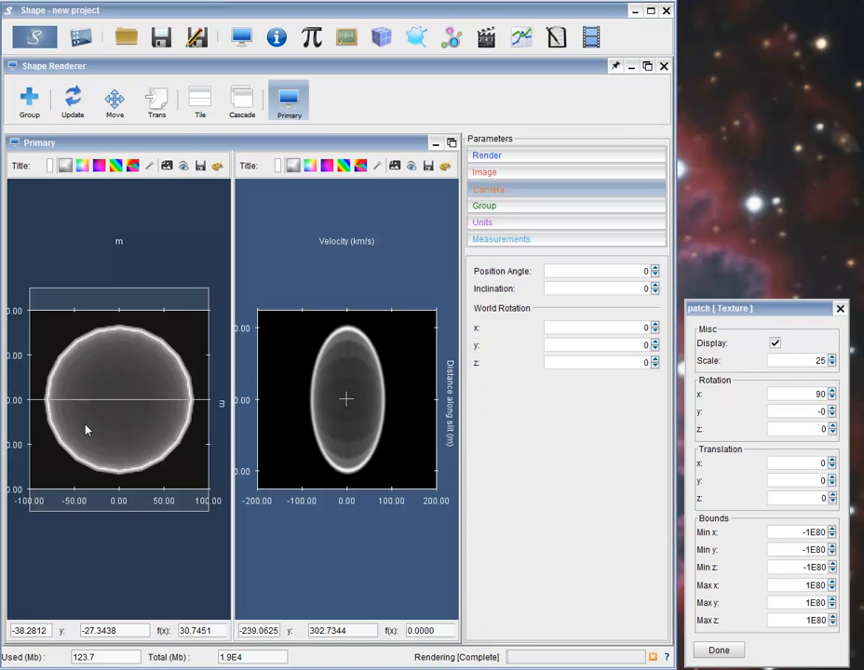
pyautogui.click(34, 38)
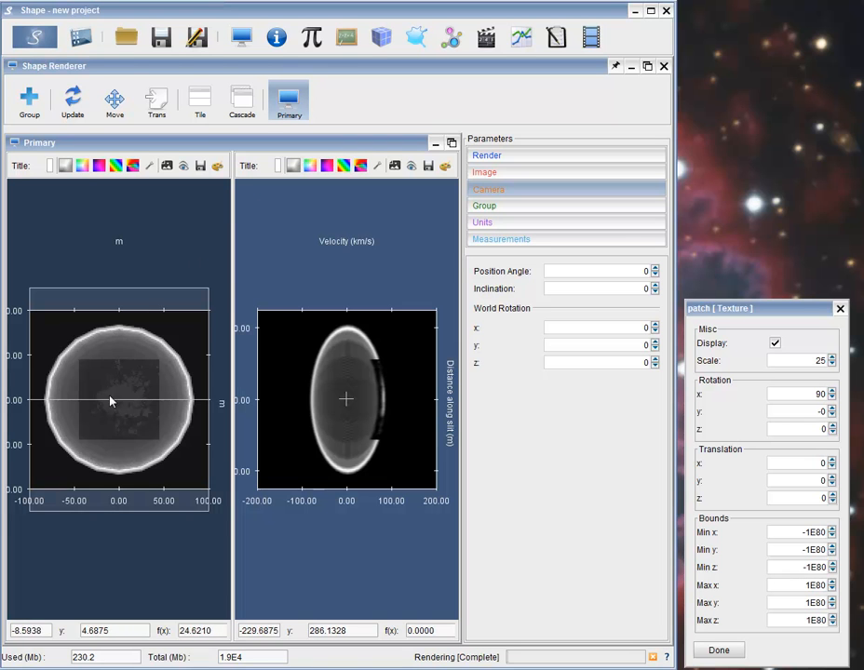
pyautogui.click(383, 39)
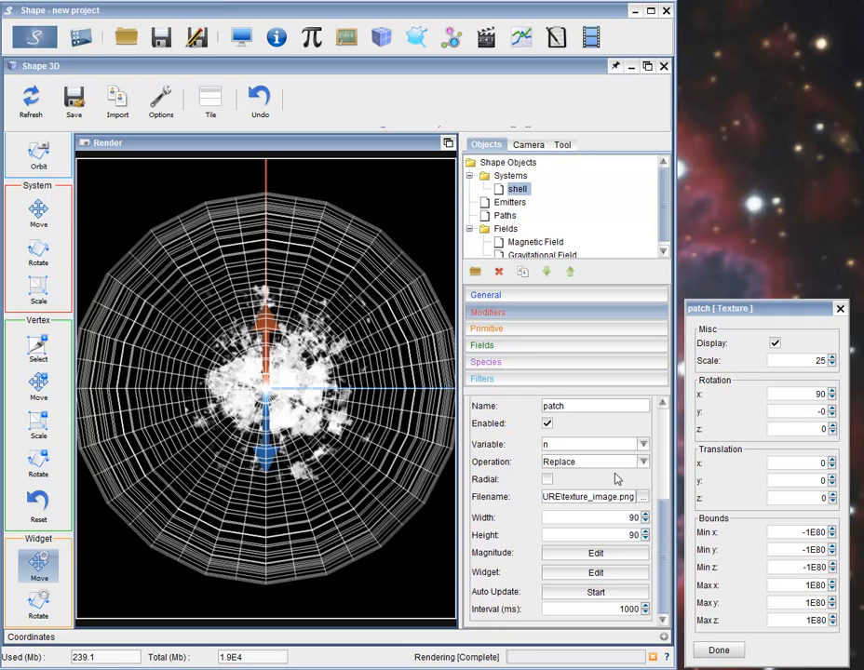
# Set the patch texture's operation to Add and re-render the project, checking the result in the Renderer module.
pyautogui.click(642, 463)
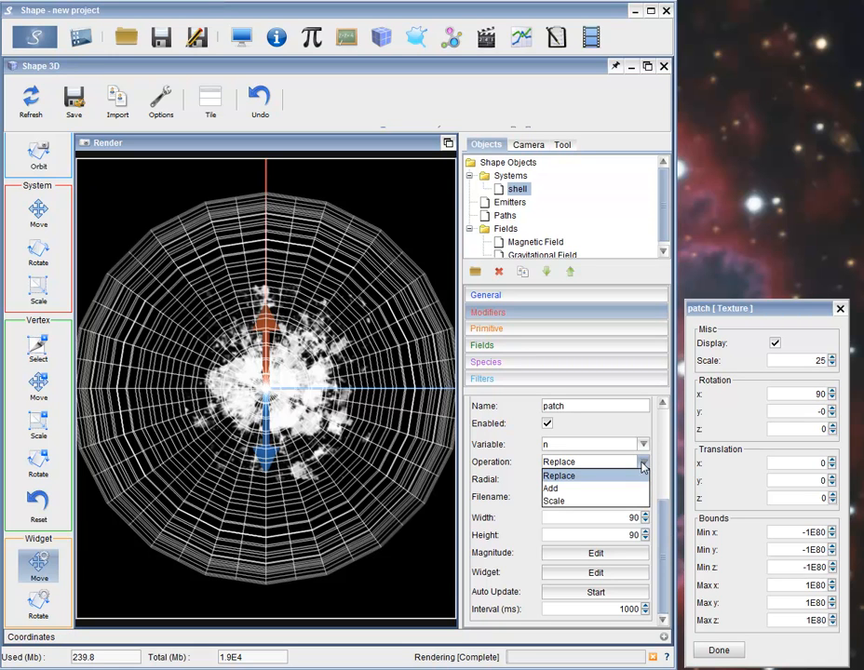
pyautogui.click(585, 492)
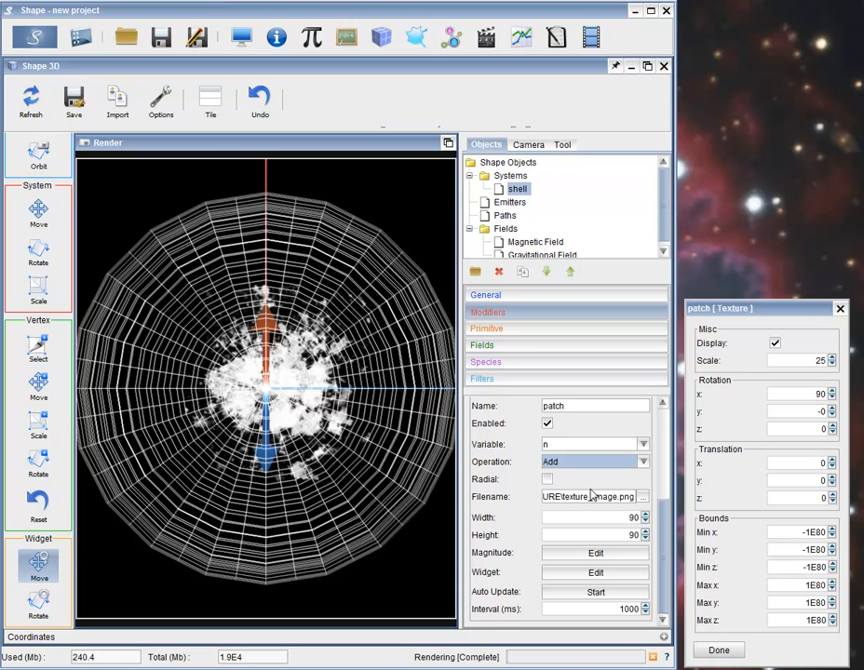
pyautogui.click(42, 41)
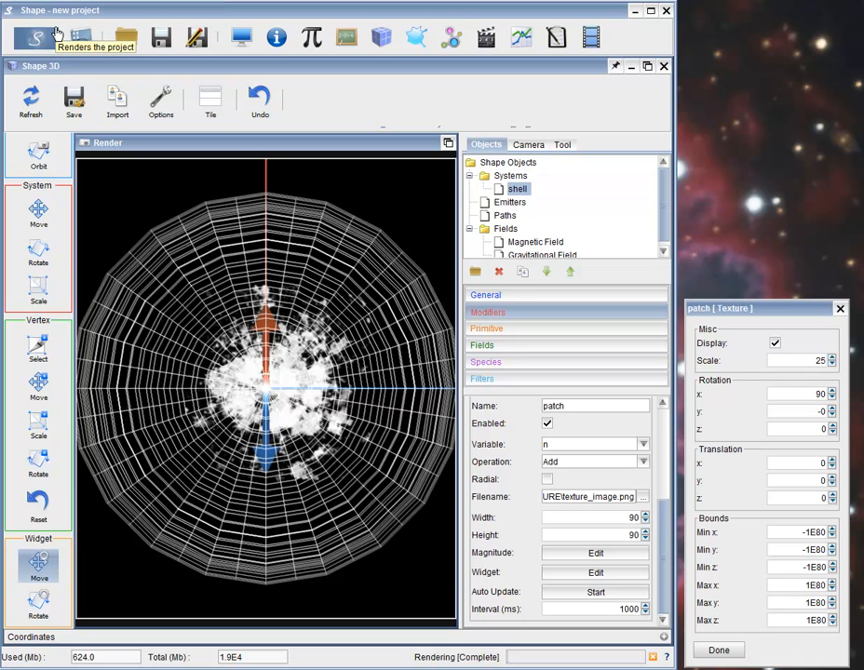
pyautogui.click(243, 37)
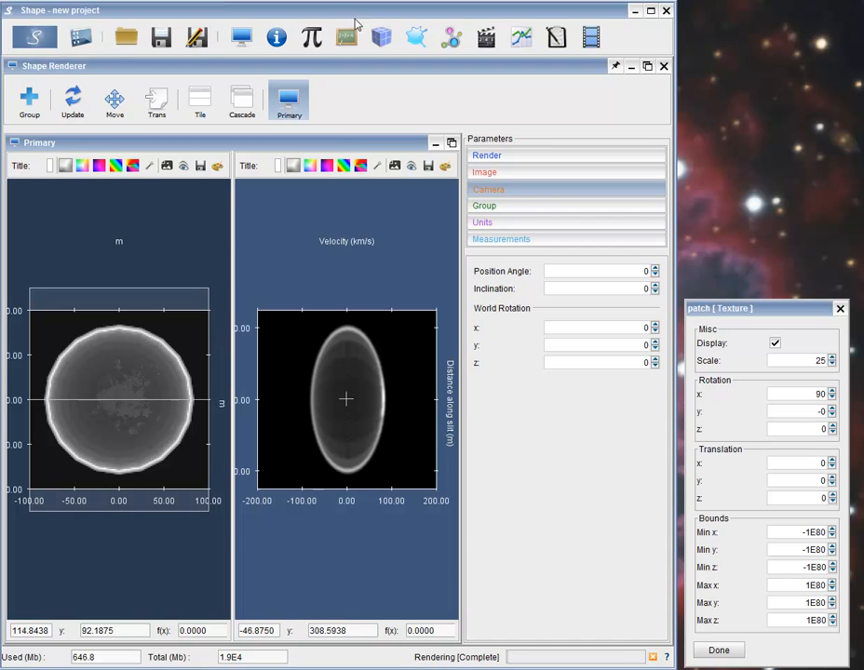
pyautogui.click(381, 39)
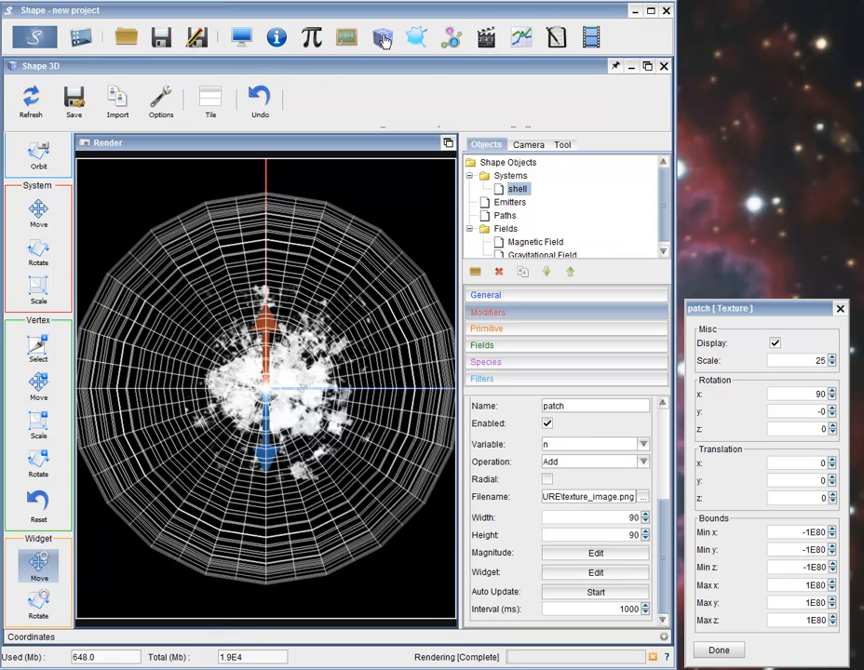
# Set the patch texture's magnitude to the analytic function 10*x^2 and apply it.
pyautogui.click(564, 557)
pyautogui.moveTo(630, 363); pyautogui.dragTo(560, 187)
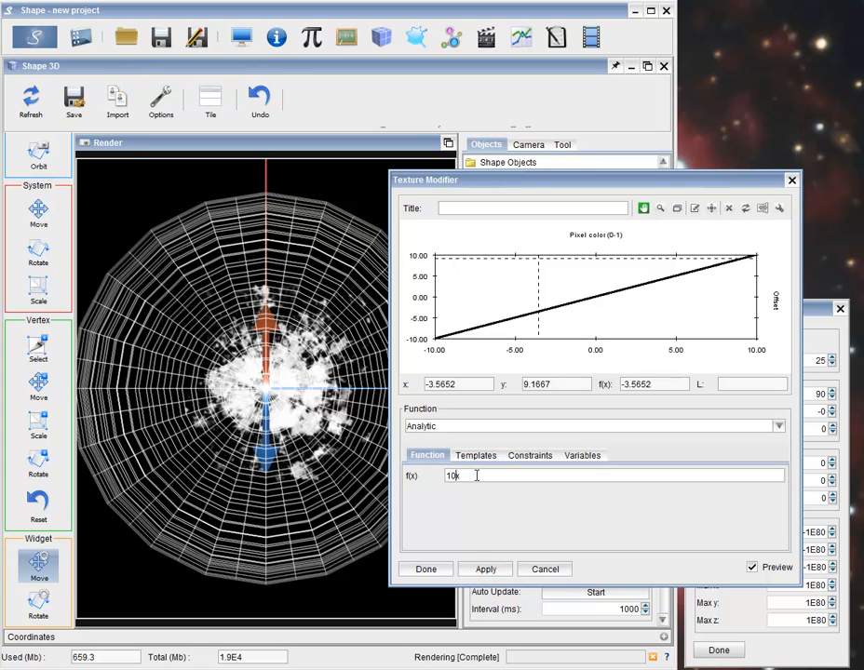
pyautogui.write('*')
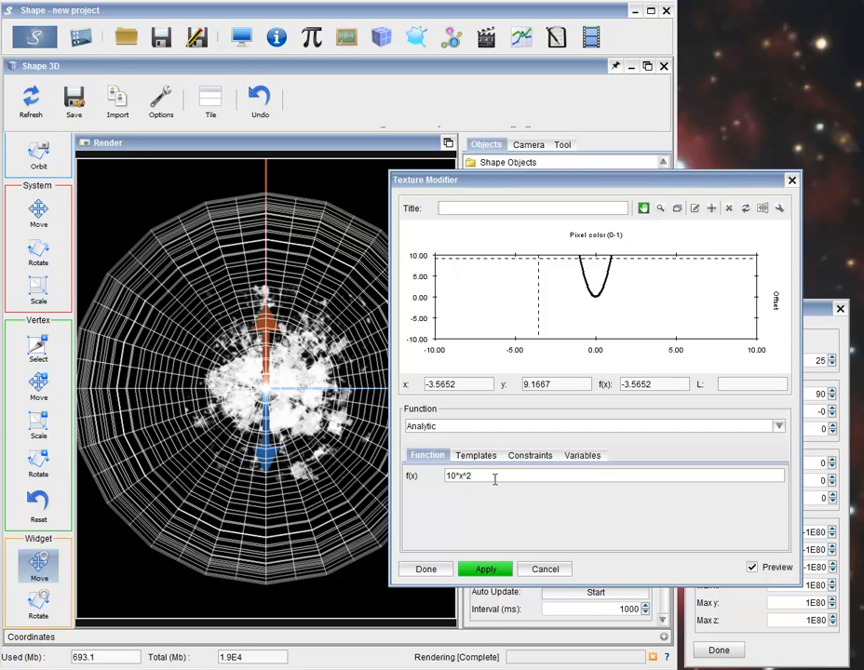
pyautogui.click(486, 571)
pyautogui.click(435, 572)
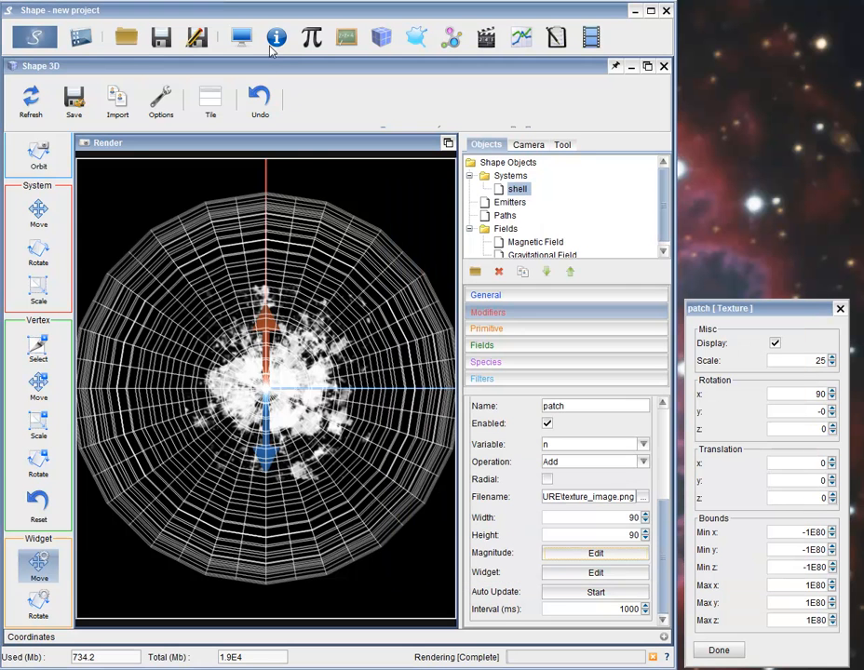
# Re-render the project with the new magnitude function and inspect the patch in the Renderer module.
pyautogui.click(242, 38)
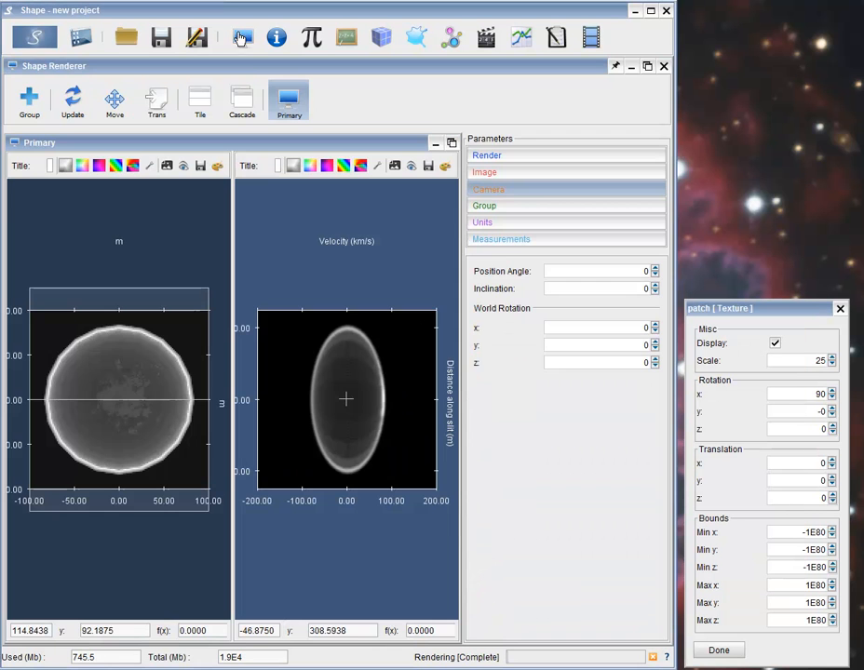
pyautogui.click(34, 40)
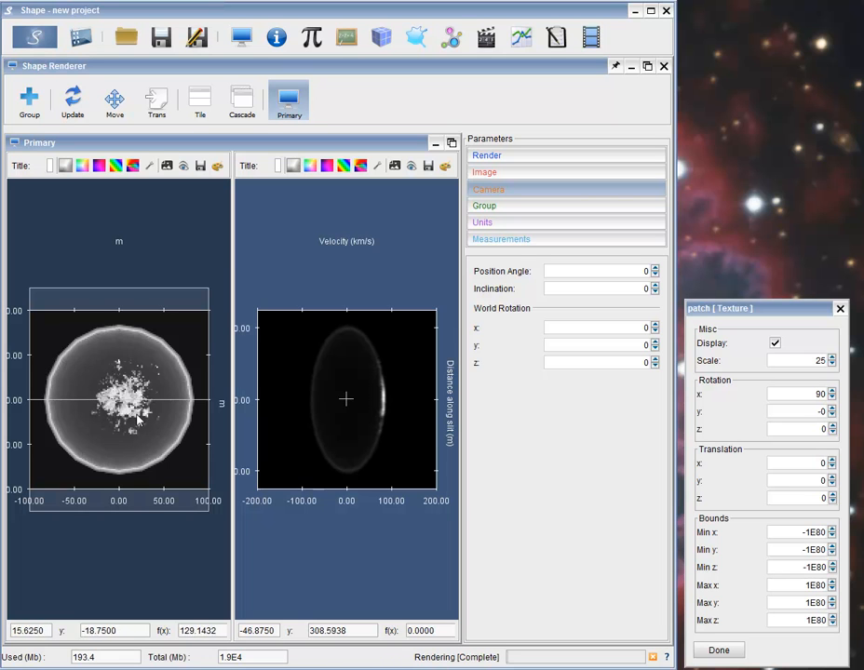
pyautogui.click(381, 38)
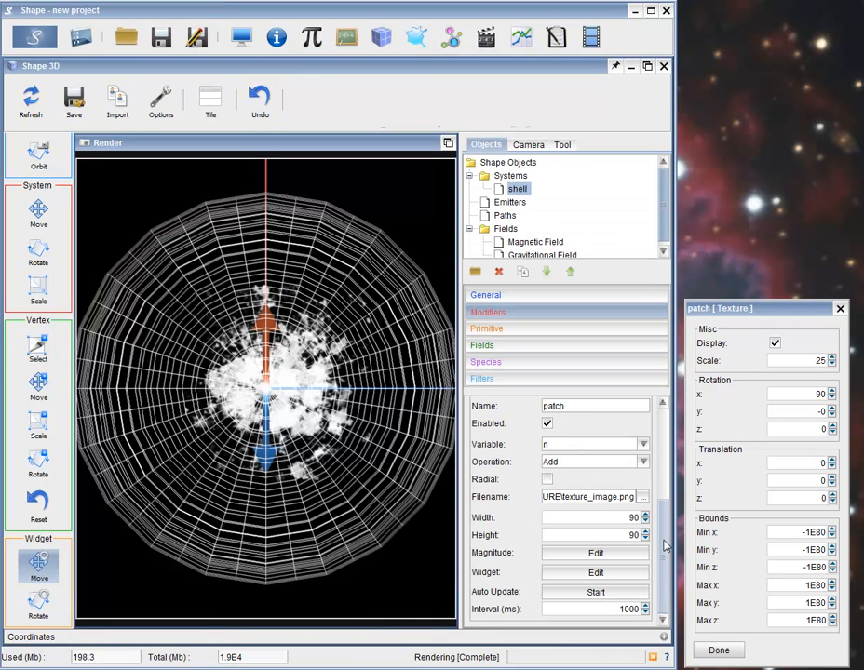
# Enable the Radial option of the patch texture and re-render the project, checking the plots in the Renderer module.
pyautogui.click(548, 480)
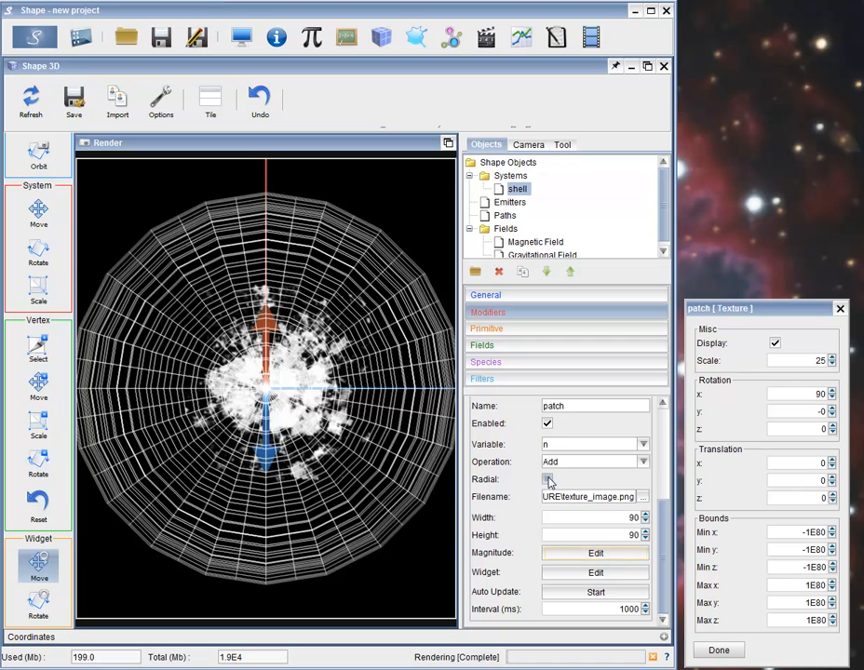
pyautogui.click(34, 37)
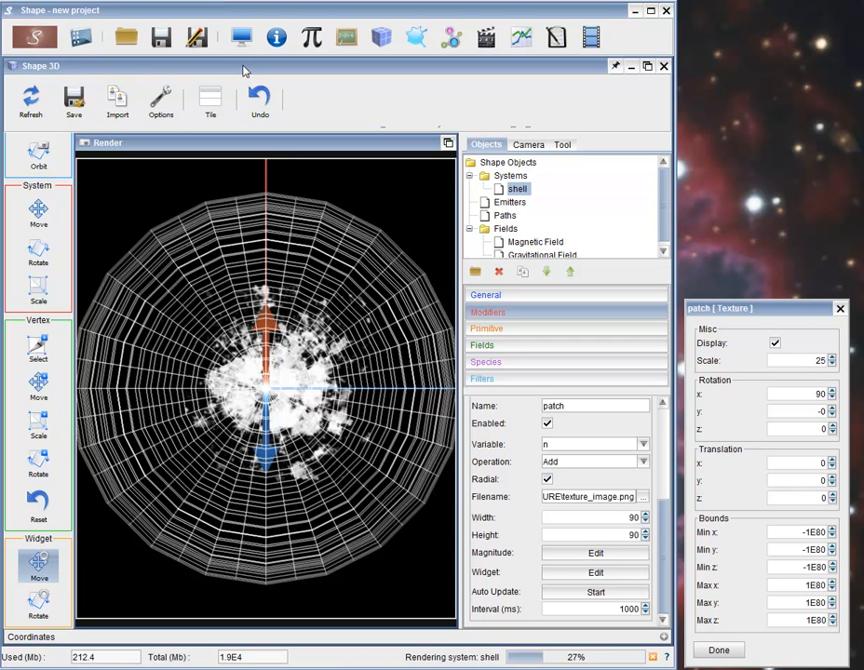
pyautogui.click(242, 39)
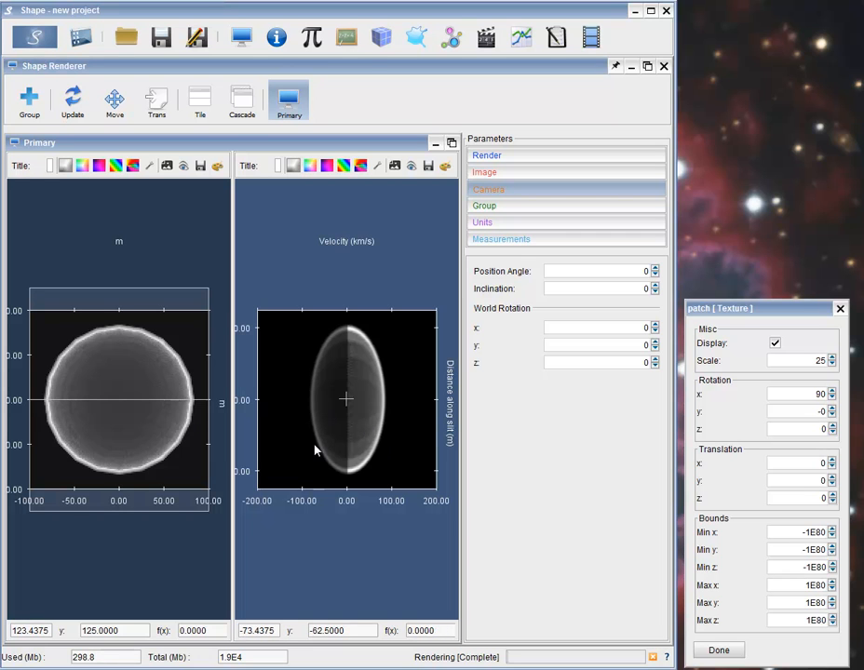
pyautogui.click(382, 37)
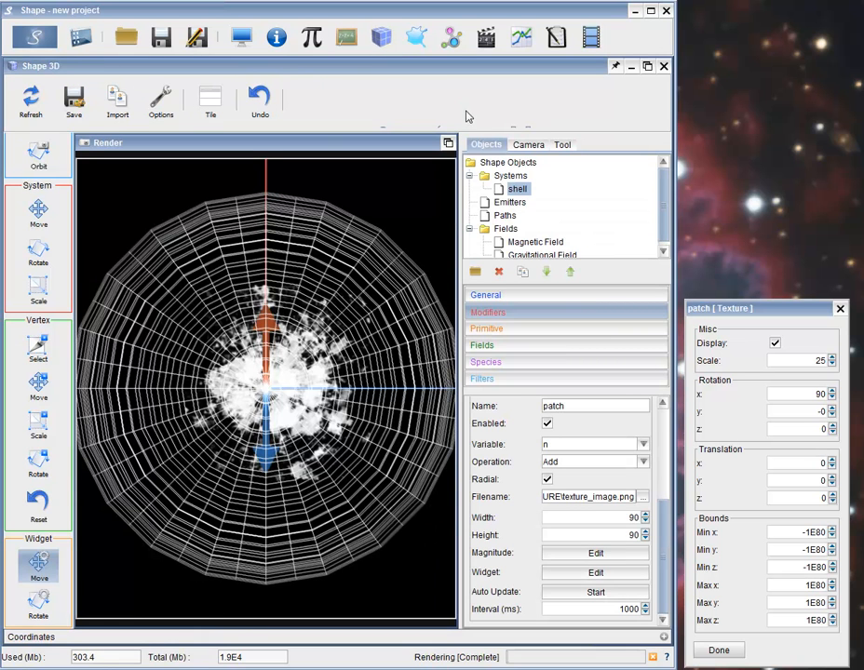
# Show all four views, then move the patch texture's widget in the Top view to about x -22.4, z 37.3 and rotate it about 9 degrees.
pyautogui.click(448, 143)
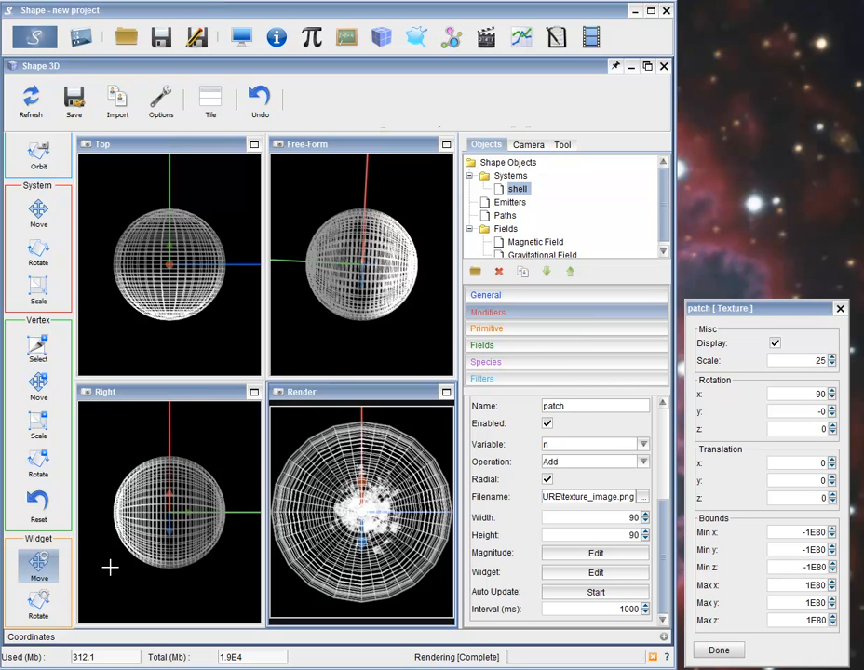
pyautogui.click(35, 565)
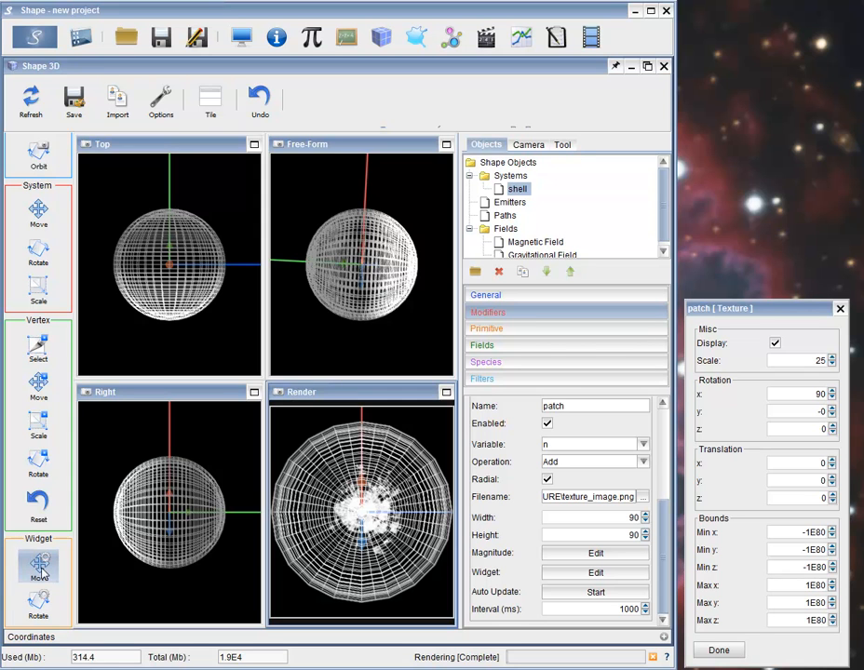
pyautogui.moveTo(169, 252); pyautogui.dragTo(152, 224)
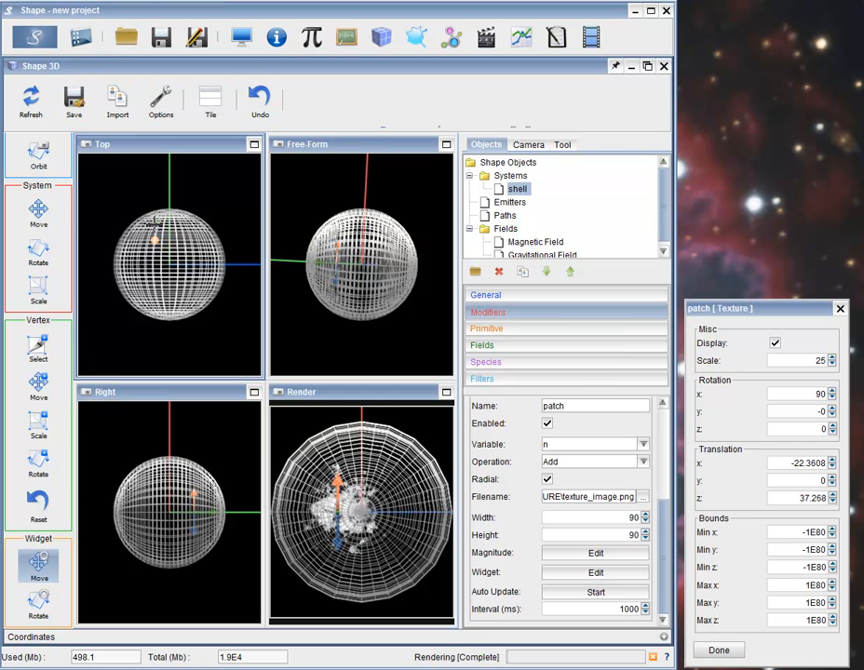
pyautogui.click(38, 604)
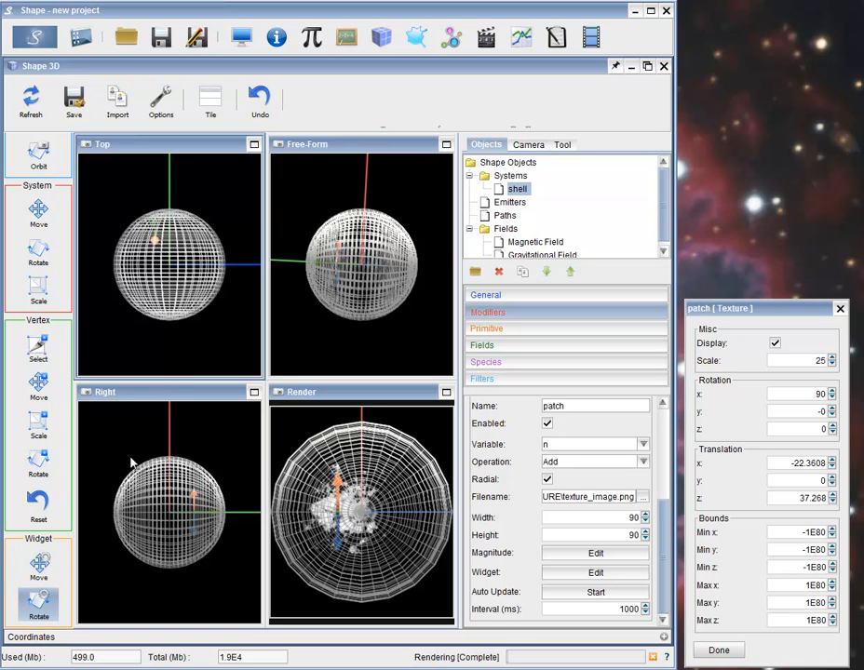
pyautogui.moveTo(159, 221); pyautogui.dragTo(142, 230)
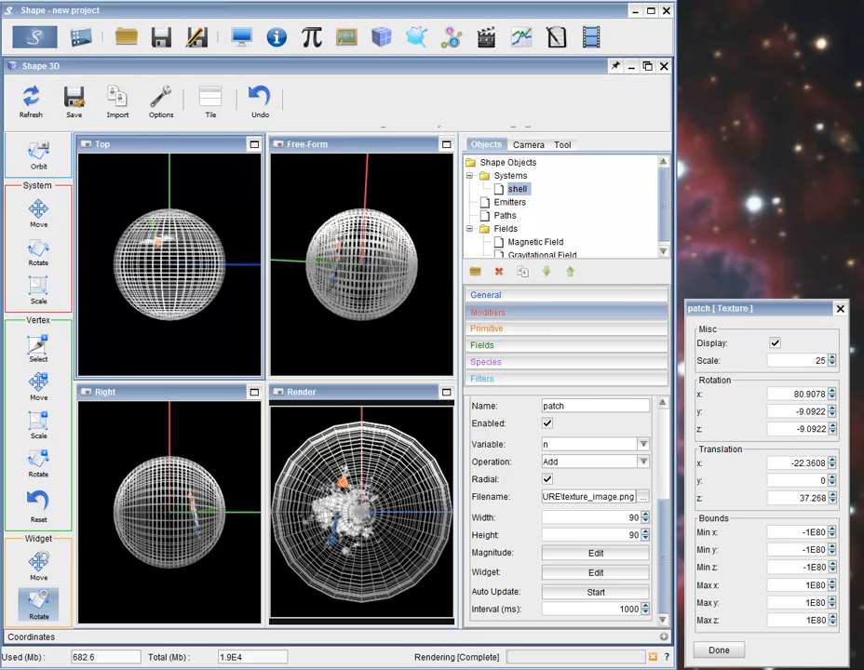
# Move the patch texture's widget in the Right view to about y 14.9 and check the re-rendered result in the Renderer module.
pyautogui.click(38, 564)
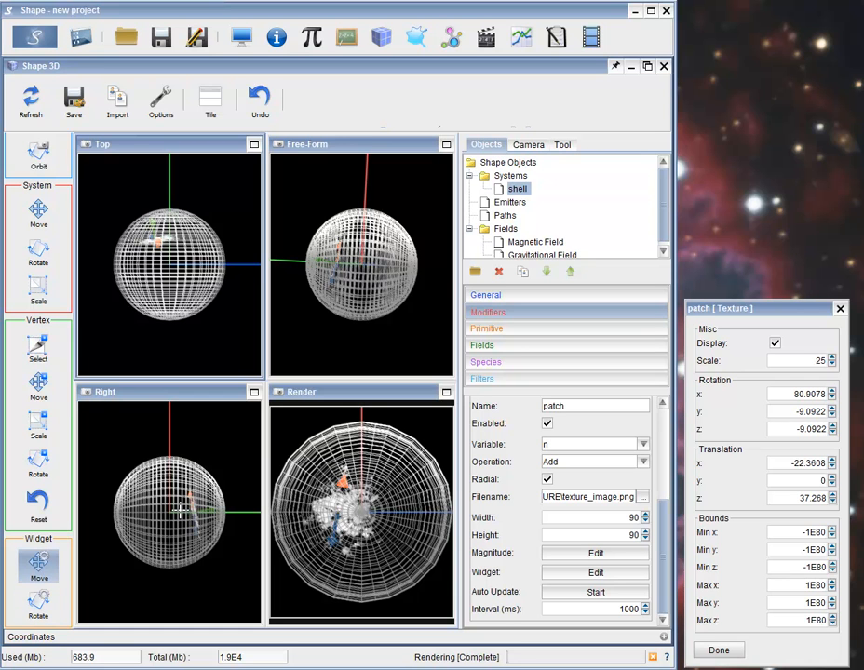
pyautogui.moveTo(189, 510); pyautogui.dragTo(186, 501)
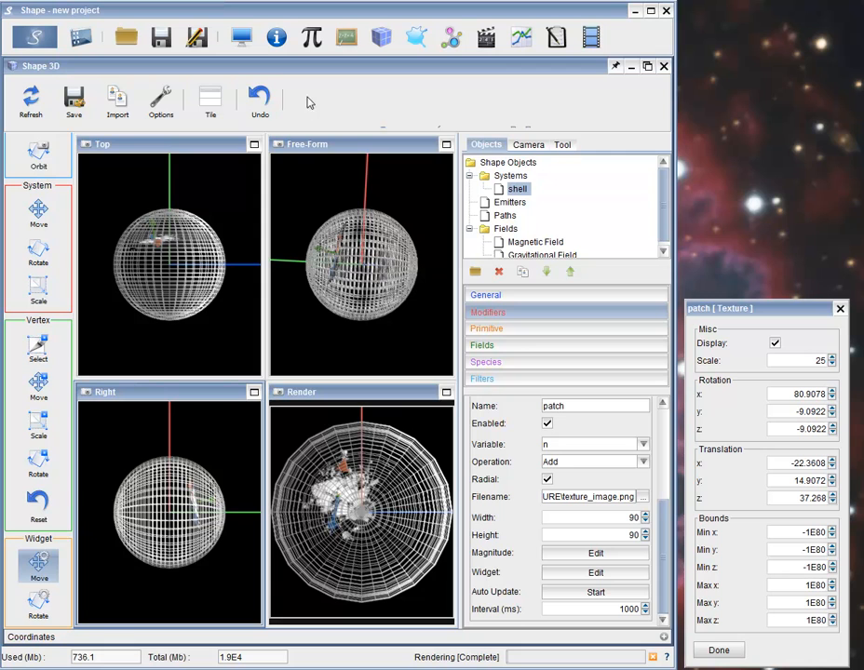
pyautogui.click(242, 37)
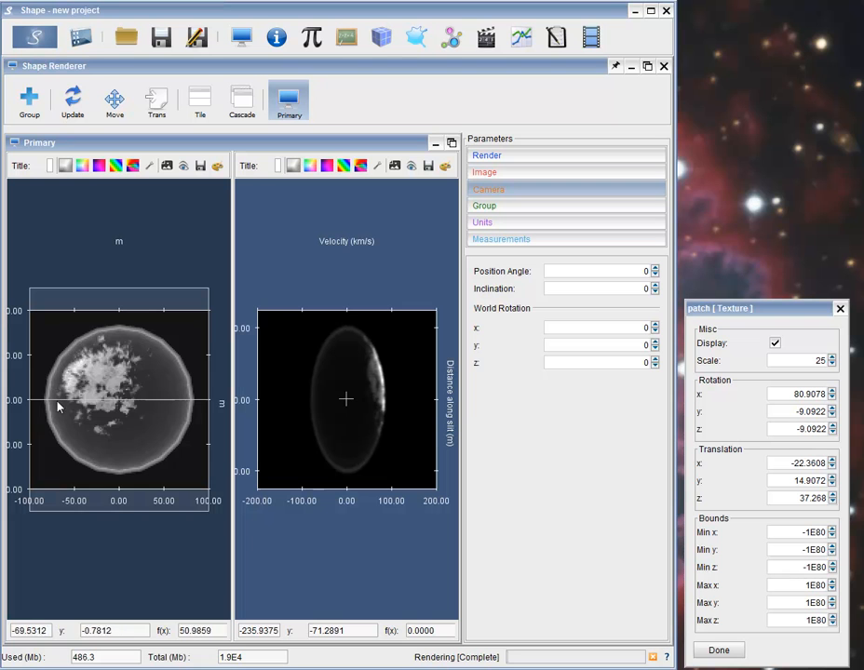
# Set the patch texture's width to 70 and height to 60, and re-render the project, checking the result in the Renderer module.
pyautogui.click(384, 47)
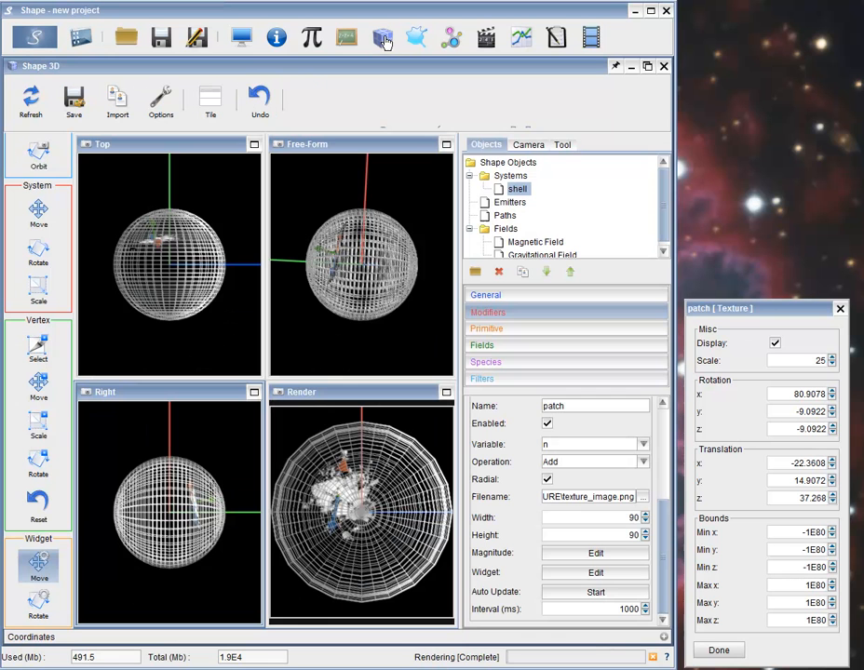
pyautogui.press('Return')
pyautogui.click(631, 518)
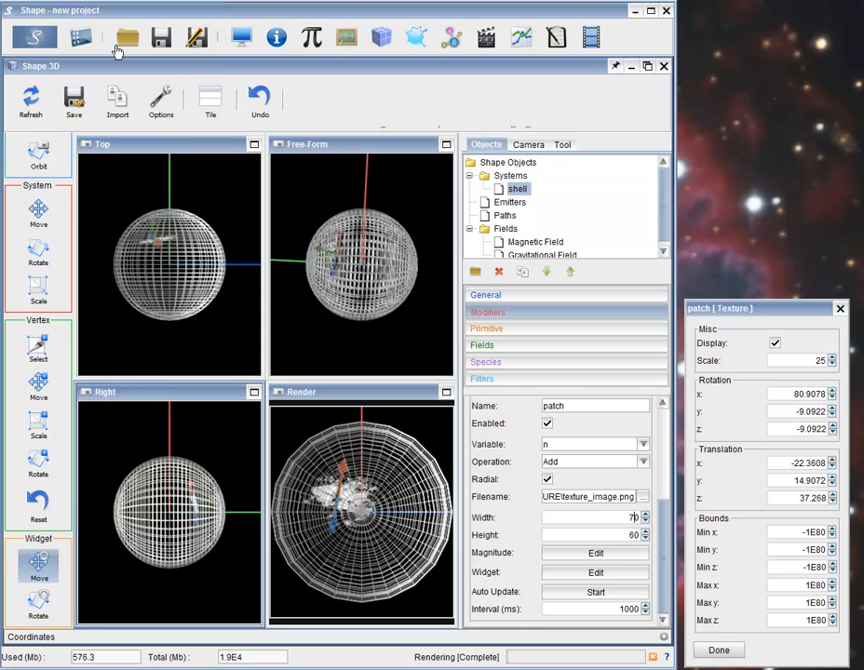
pyautogui.click(49, 39)
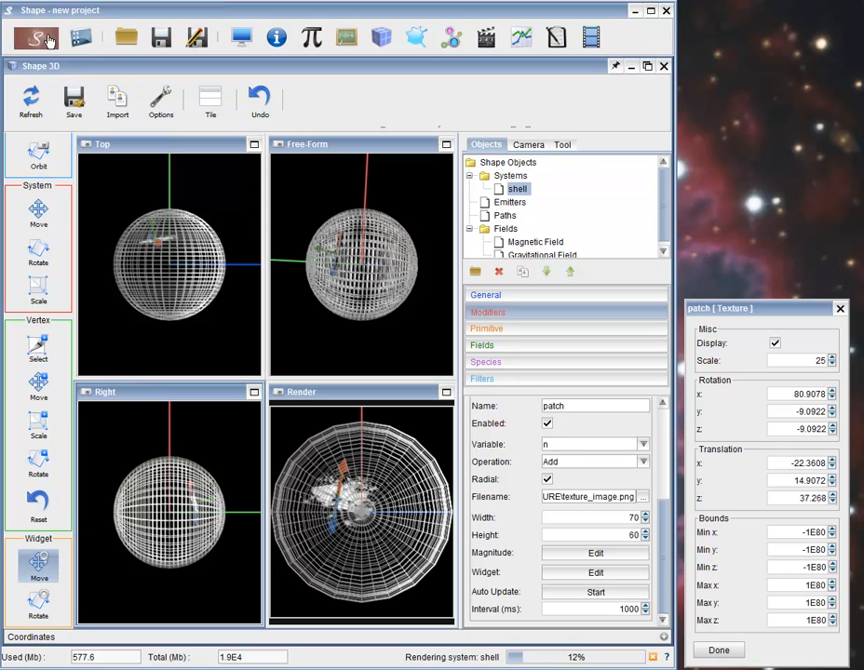
pyautogui.click(242, 39)
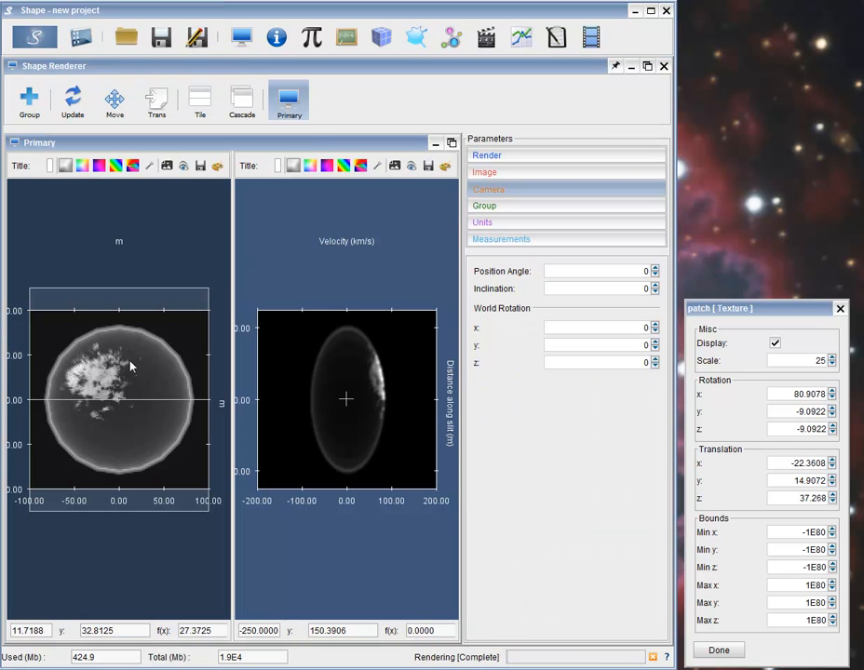
# Set the display scale of the patch texture's widget to 65 in the 3D module.
pyautogui.click(382, 39)
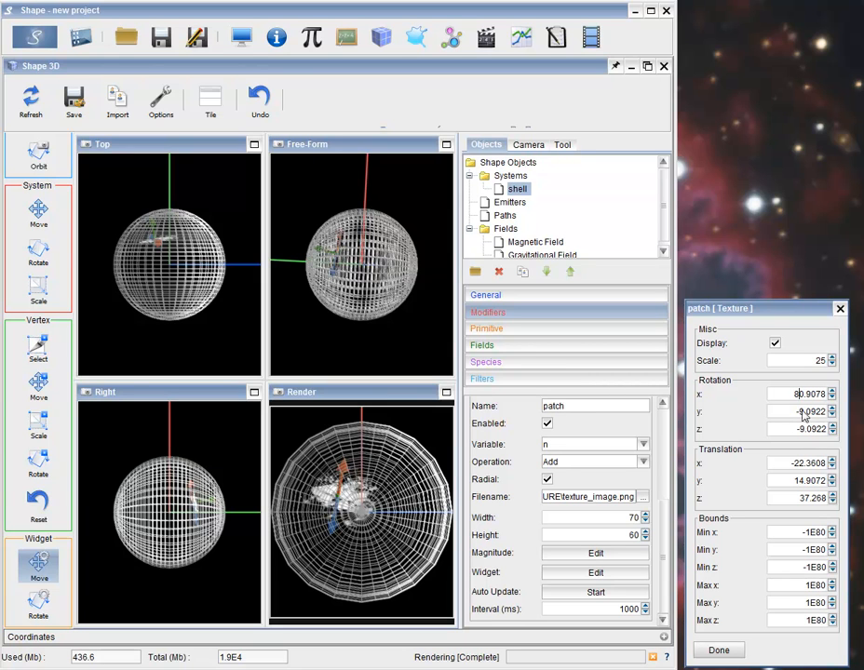
pyautogui.doubleClick(820, 362)
# Start the patch texture's Auto Update at the 1000 ms interval and re-render the project with the Renderer module open.
pyautogui.moveTo(661, 533); pyautogui.dragTo(662, 545)
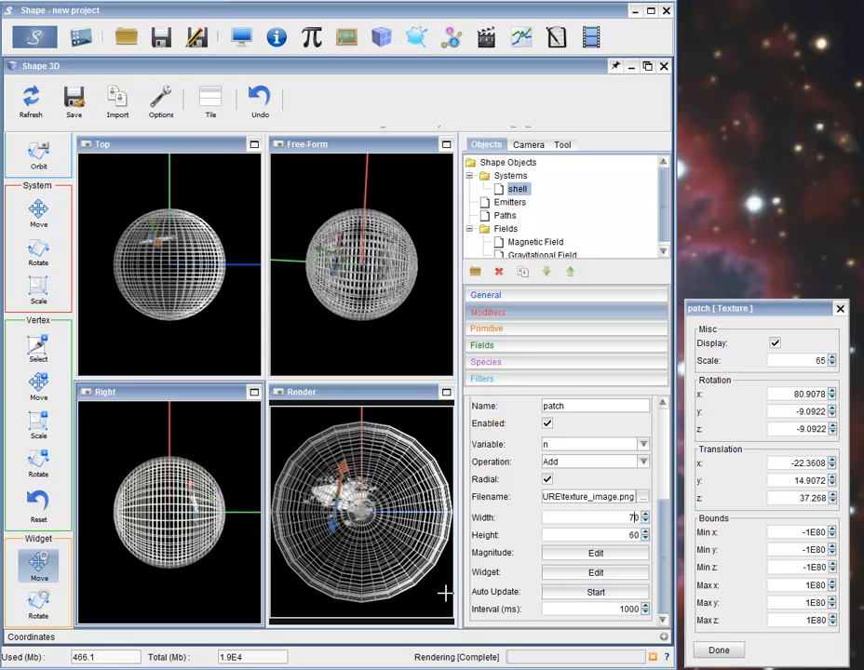
pyautogui.click(597, 593)
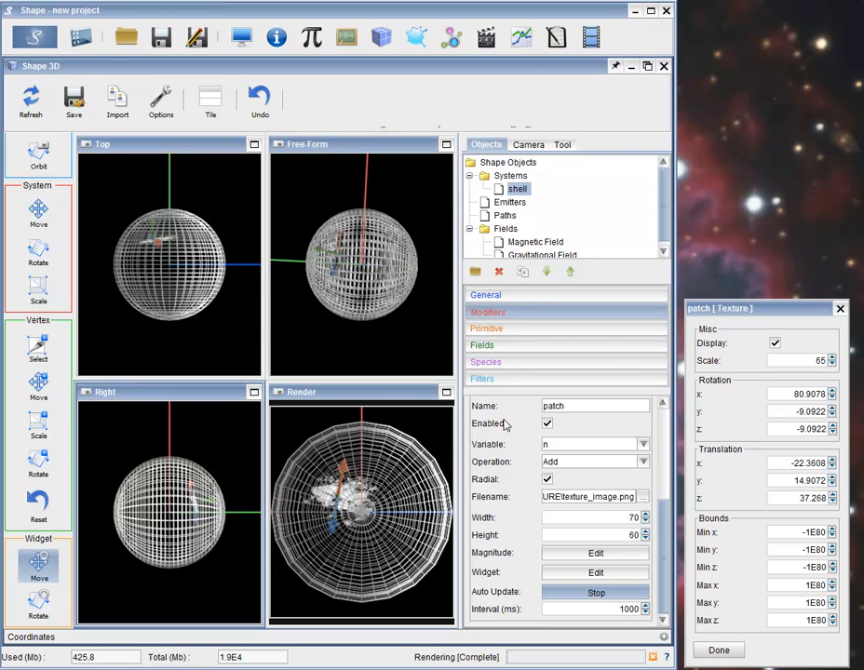
pyautogui.click(242, 38)
pyautogui.click(34, 37)
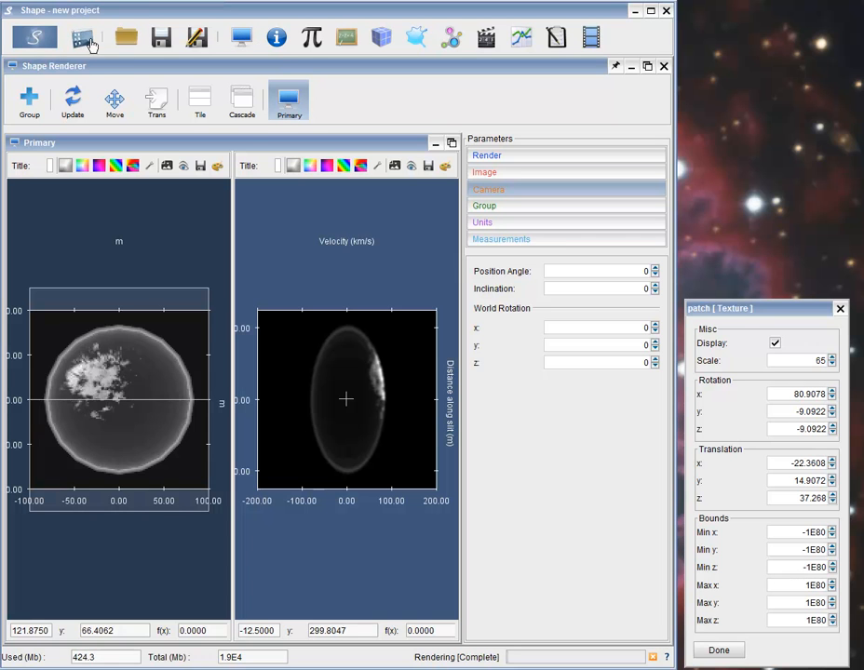
# Return to the 3D module and review the shell's modifier list and the patch texture's parameters.
pyautogui.click(385, 38)
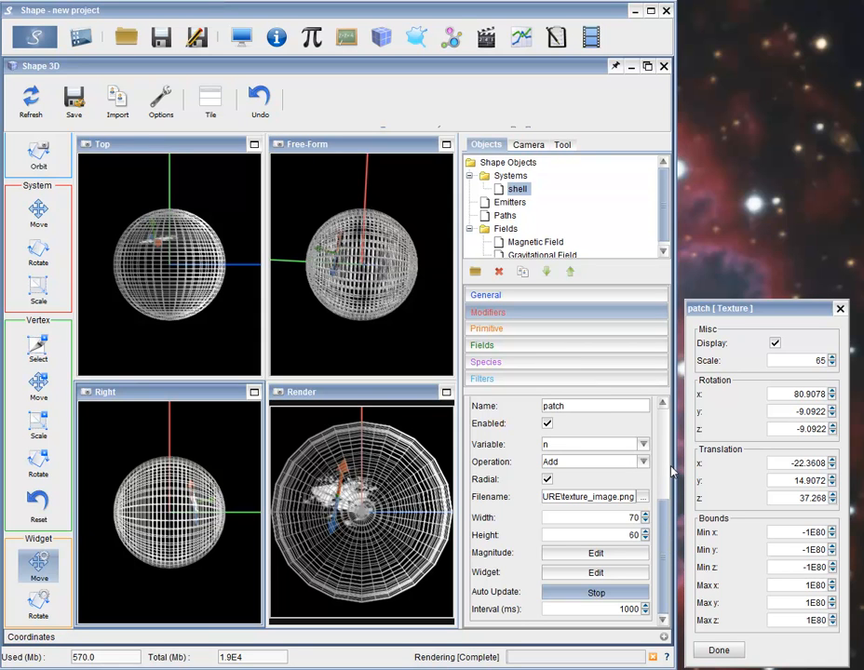
pyautogui.moveTo(662, 510); pyautogui.dragTo(659, 458)
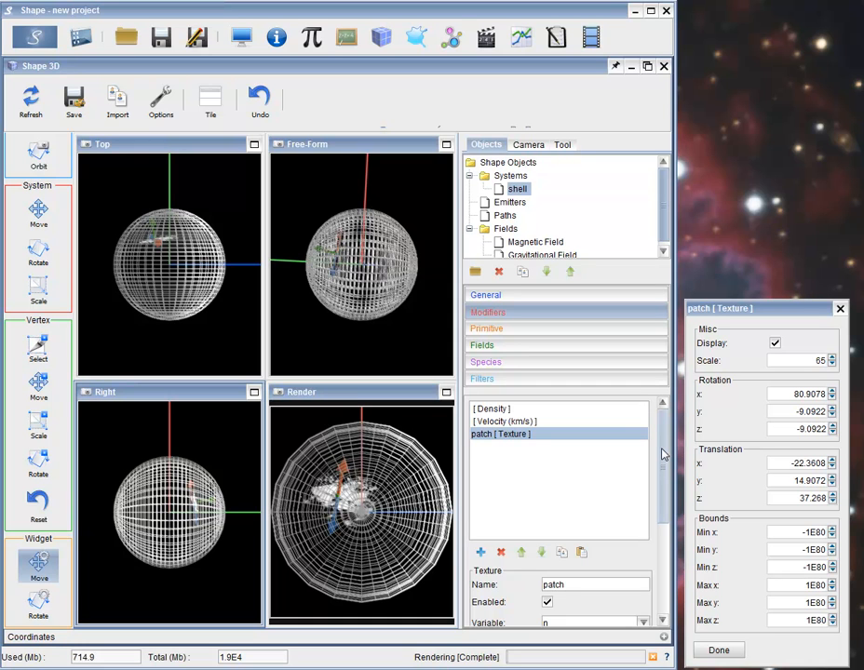
pyautogui.moveTo(662, 508); pyautogui.dragTo(662, 565)
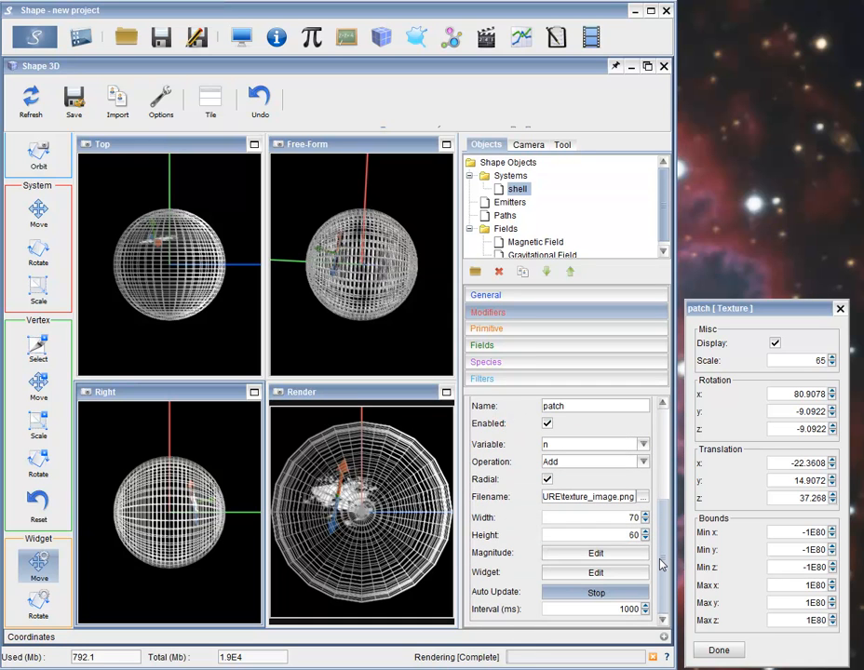